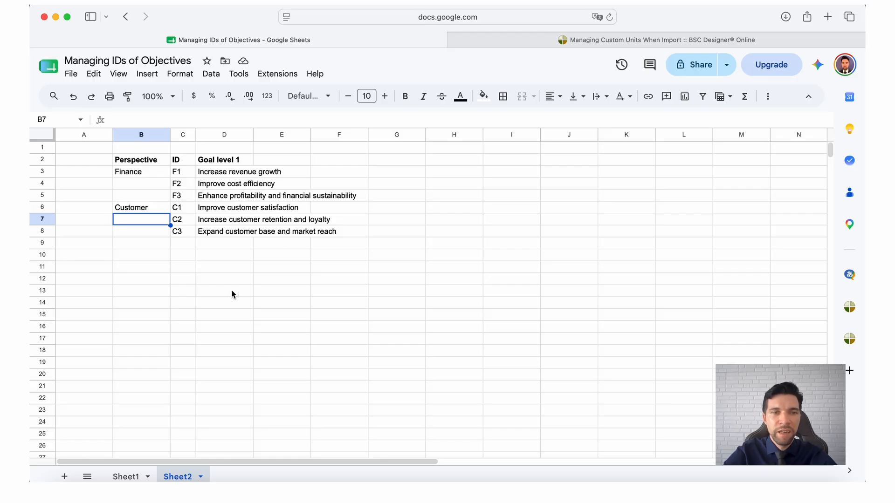
Examine on Sheet1 how the Finance and Customer goal names in column C include their IDs
{"action": "left_click", "coordinate": [126, 476]}
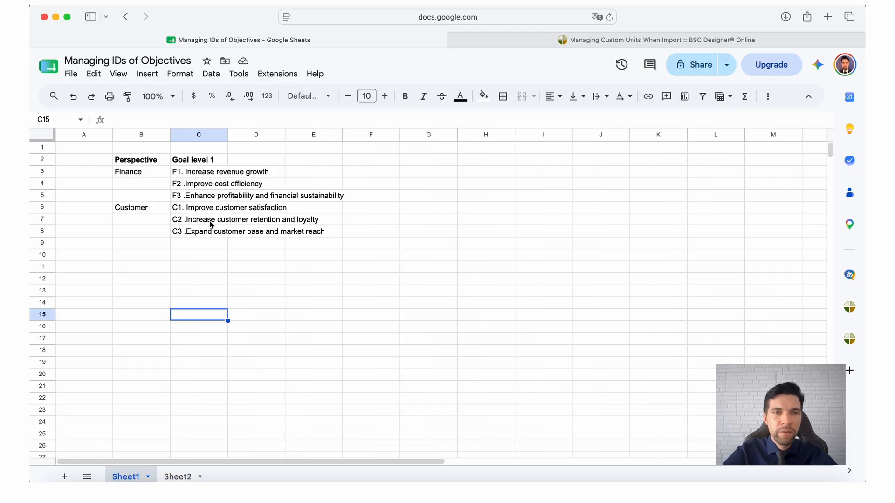
{"action": "left_click", "coordinate": [199, 179]}
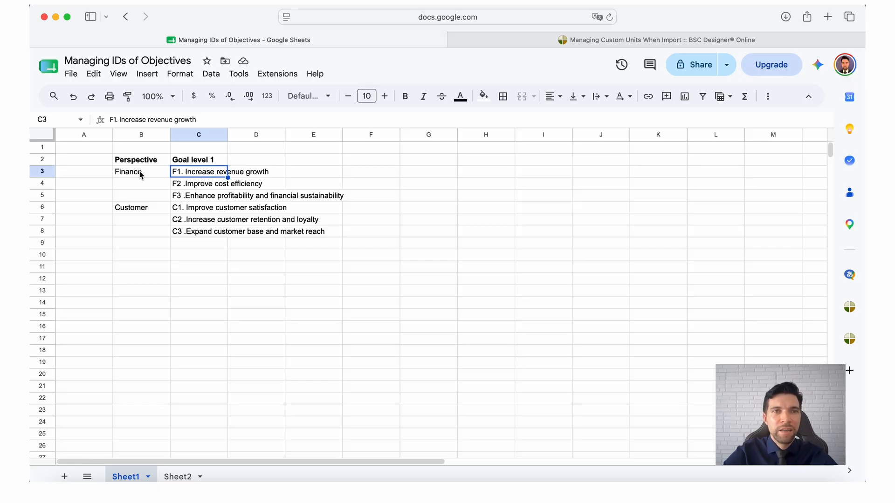
{"action": "left_click", "coordinate": [189, 185]}
{"action": "left_click", "coordinate": [191, 175]}
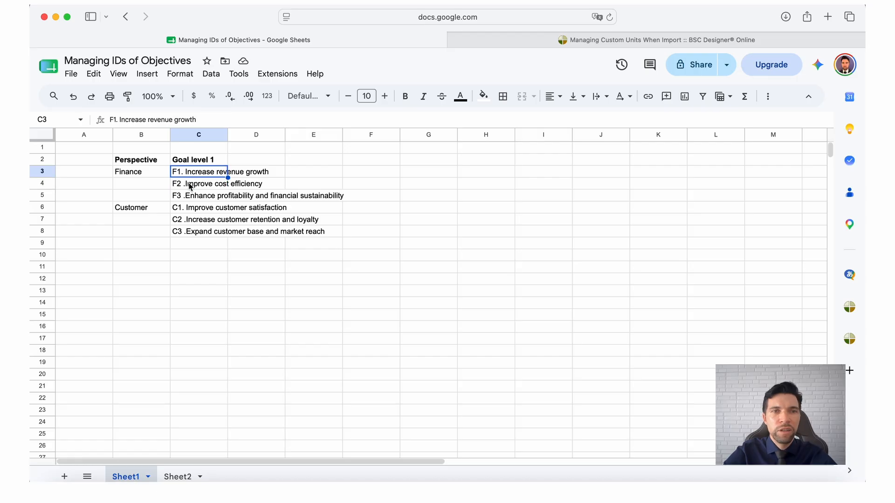
{"action": "left_click", "coordinate": [191, 186]}
{"action": "left_click", "coordinate": [190, 198]}
{"action": "left_click", "coordinate": [190, 176]}
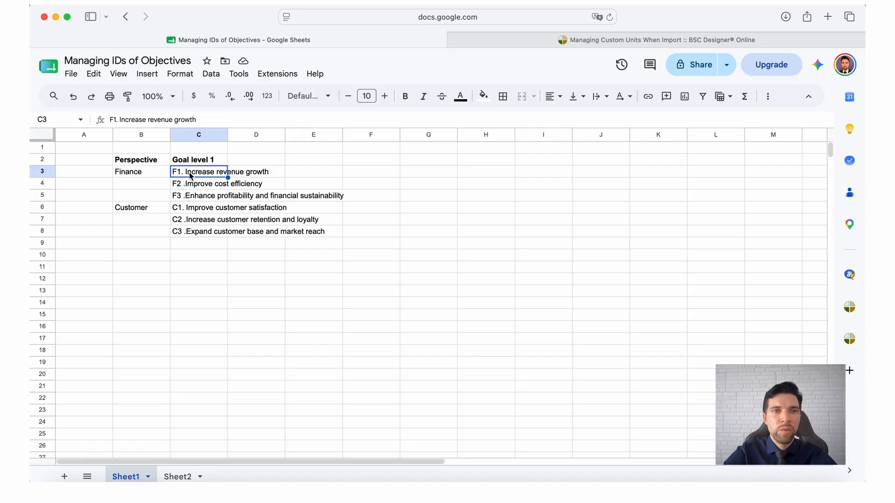
{"action": "left_click", "coordinate": [119, 120]}
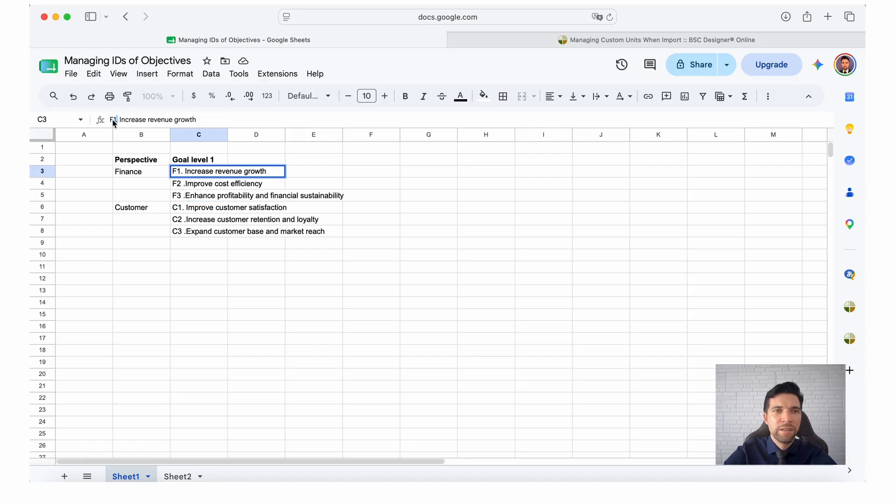
{"action": "left_click", "coordinate": [179, 186]}
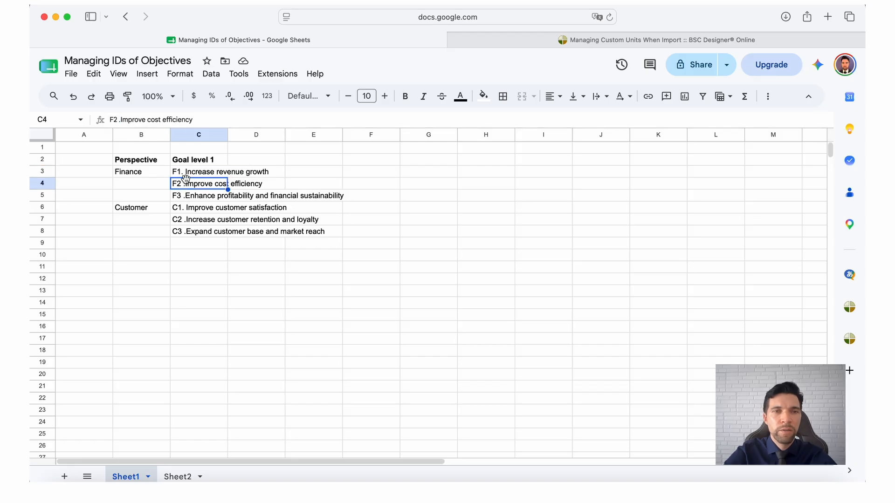
{"action": "left_click", "coordinate": [183, 198]}
{"action": "left_click", "coordinate": [149, 210]}
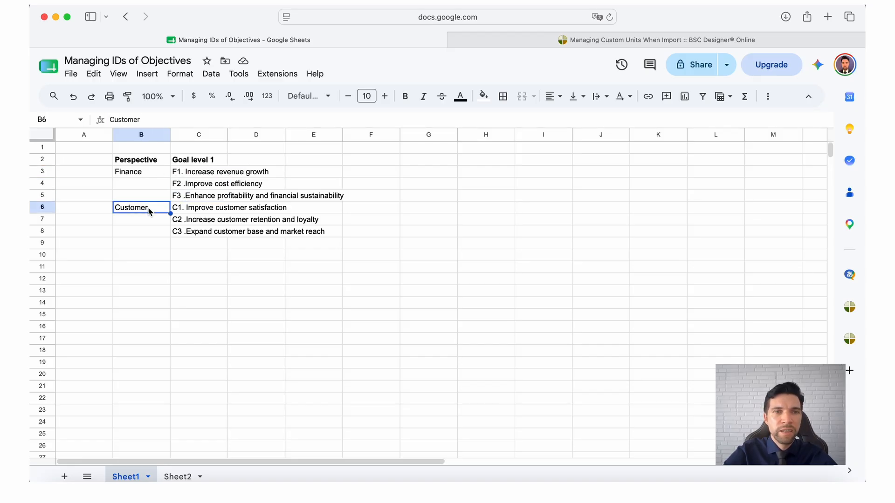
{"action": "left_click", "coordinate": [190, 211]}
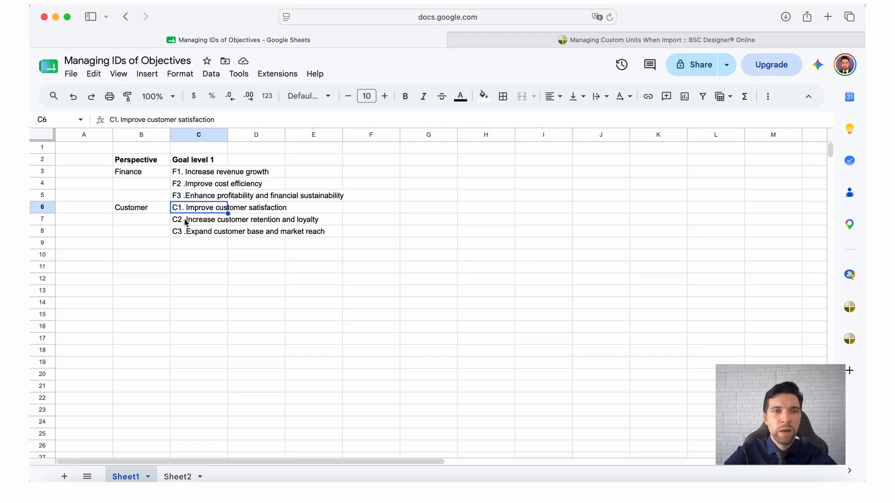
{"action": "left_click", "coordinate": [186, 221]}
{"action": "left_click", "coordinate": [185, 233]}
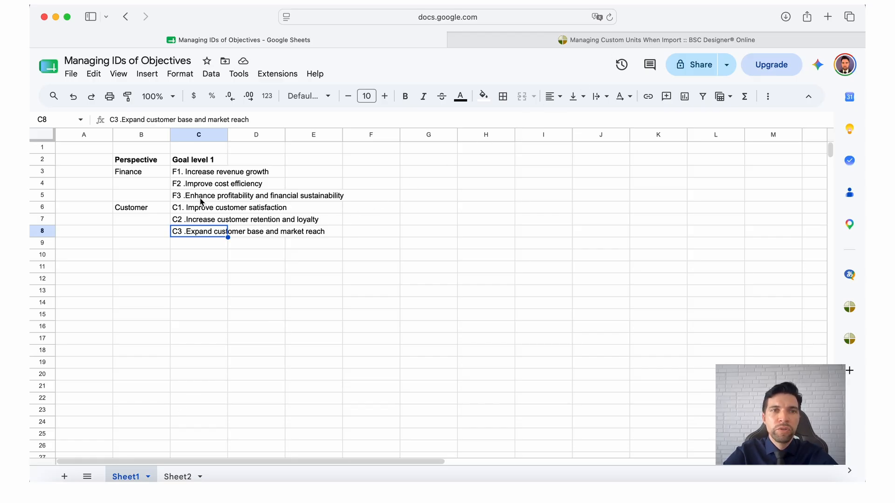
Switch to BSC Designer, try adding the copied goal "F1. Increase revenue growth" as an item under Finance, and delete it again
{"action": "left_click_drag", "start_coordinate": [136, 162], "coordinate": [215, 235]}
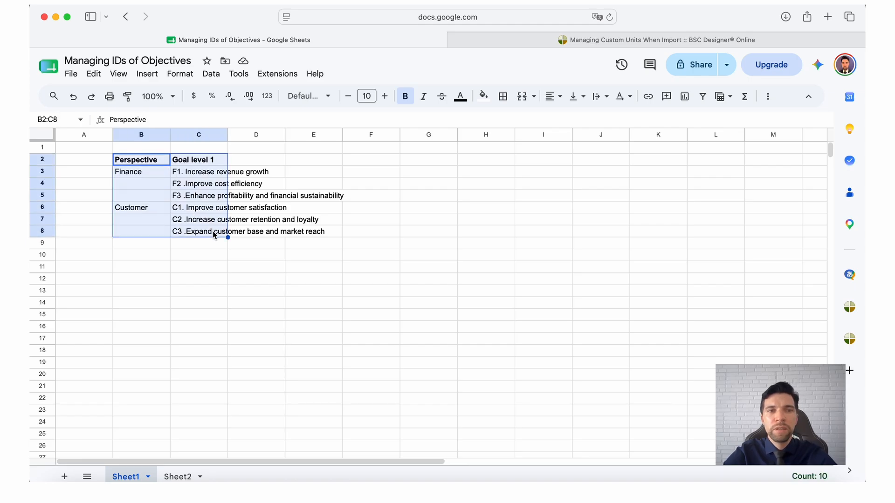
{"action": "key", "text": "super+c"}
{"action": "left_click", "coordinate": [187, 176]}
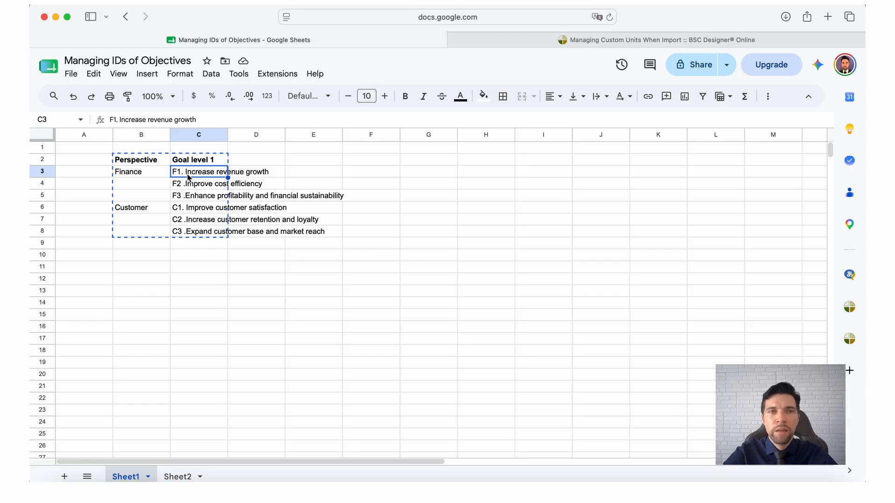
{"action": "left_click", "coordinate": [593, 42]}
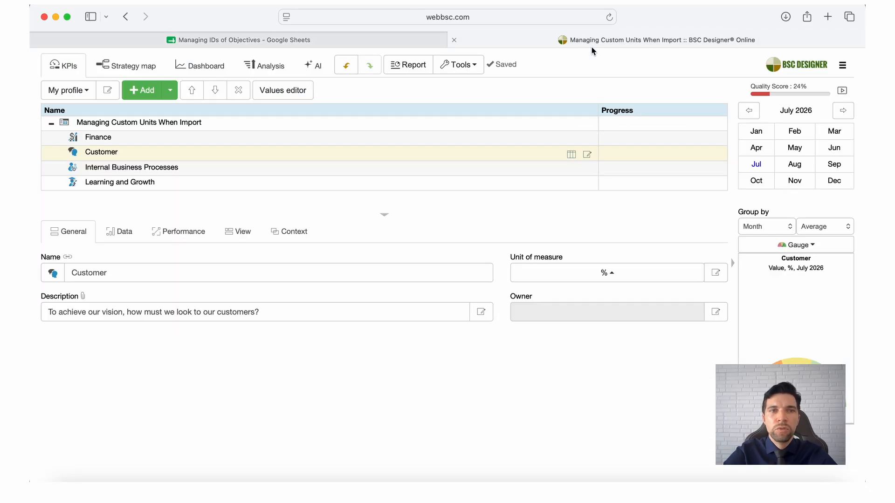
{"action": "left_click", "coordinate": [100, 138]}
{"action": "left_click", "coordinate": [141, 90]}
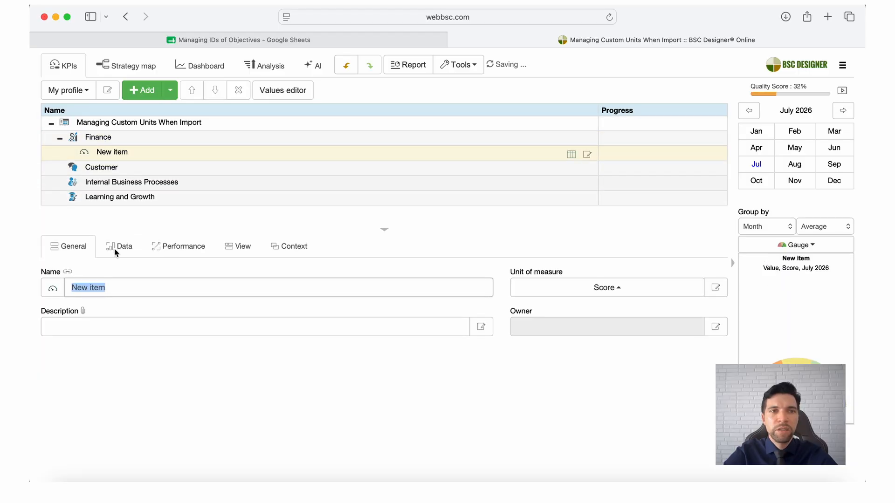
{"action": "key", "text": "super+v"}
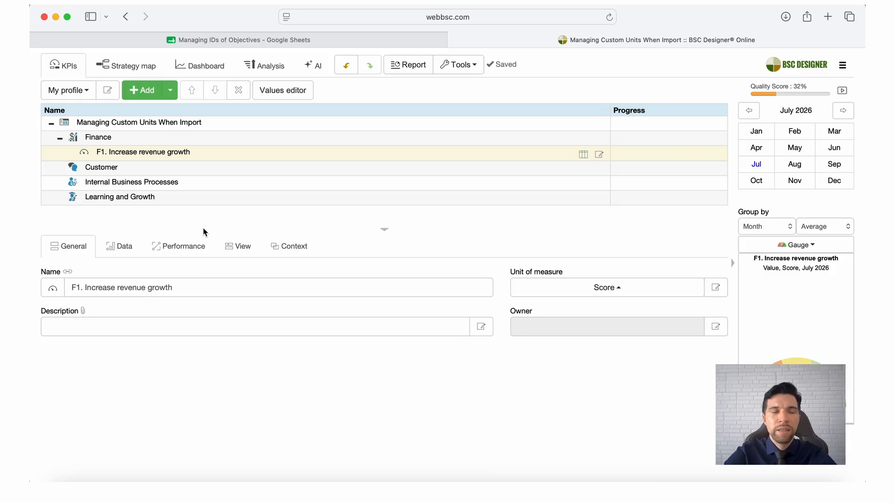
{"action": "left_click", "coordinate": [238, 96]}
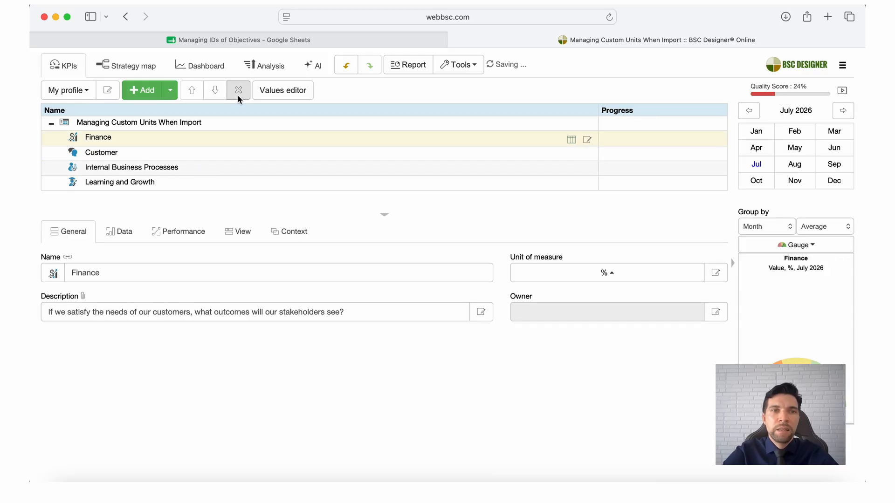
Switch back to Google Sheets and examine the Perspective, ID and Goal level 1 columns on Sheet2
{"action": "left_click", "coordinate": [343, 38]}
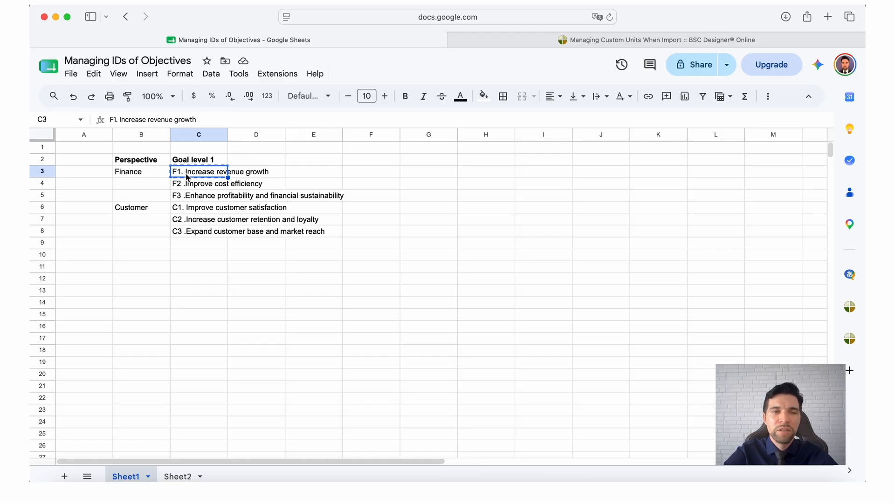
{"action": "left_click", "coordinate": [178, 477]}
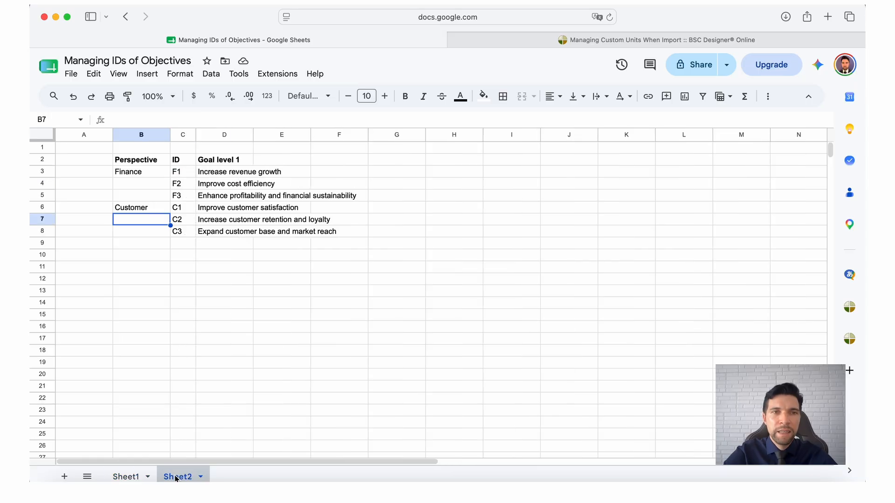
{"action": "left_click", "coordinate": [227, 343]}
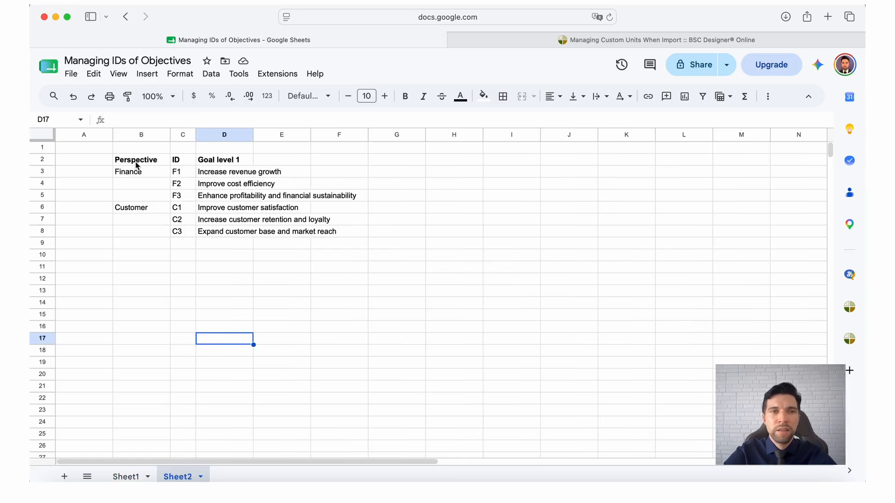
{"action": "left_click_drag", "start_coordinate": [137, 165], "coordinate": [269, 237]}
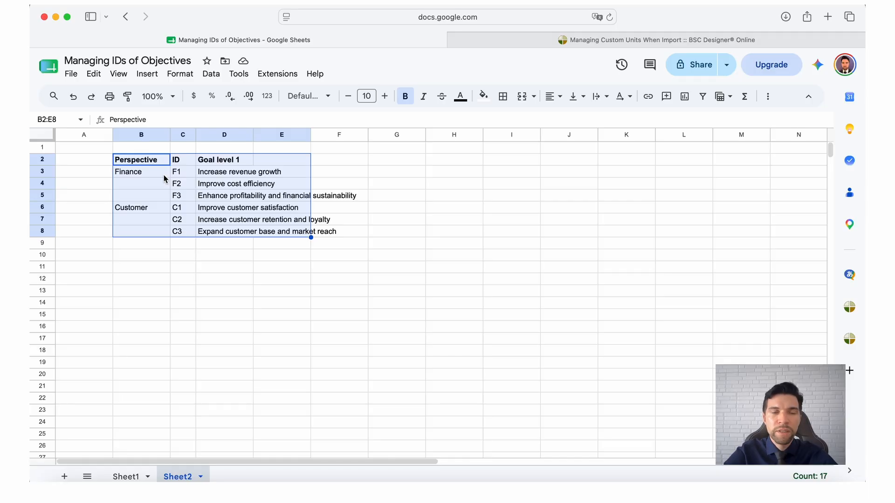
{"action": "left_click", "coordinate": [180, 163]}
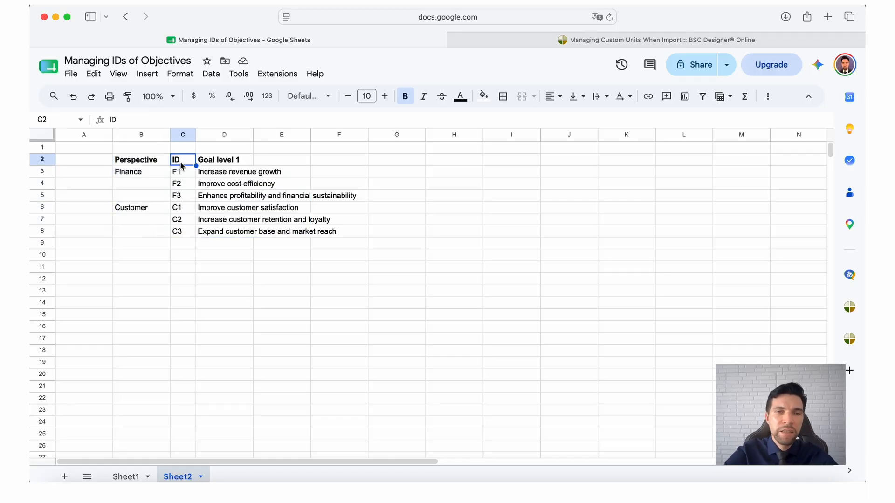
{"action": "left_click", "coordinate": [210, 164]}
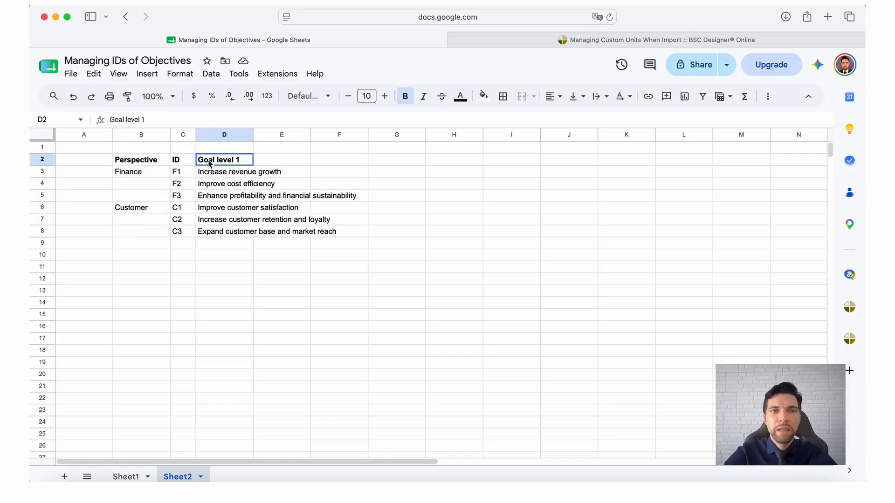
Switch to BSC Designer and open the Workflow section of the profile settings
{"action": "left_click", "coordinate": [645, 39]}
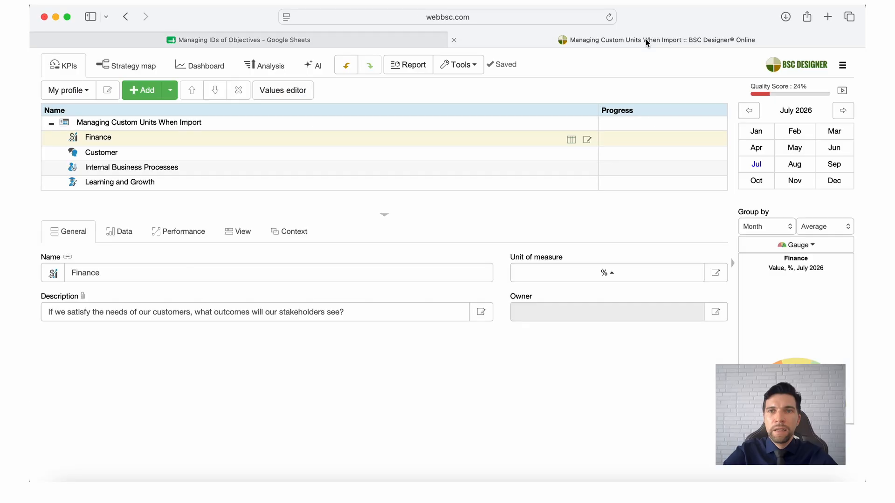
{"action": "left_click", "coordinate": [843, 67]}
{"action": "left_click", "coordinate": [818, 101]}
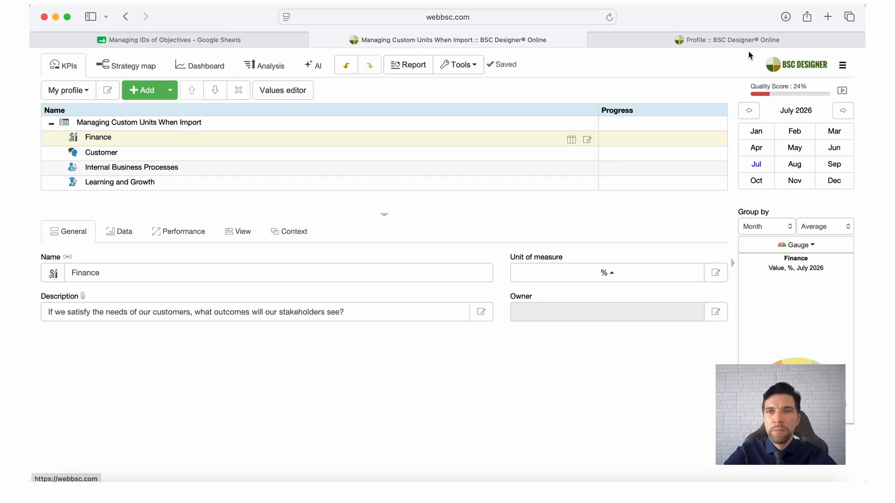
{"action": "left_click", "coordinate": [743, 39]}
{"action": "left_click", "coordinate": [407, 94]}
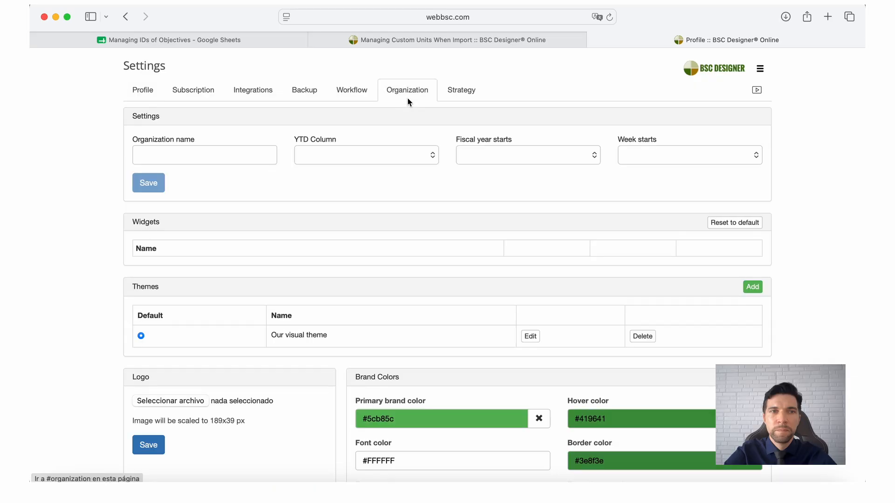
{"action": "left_click", "coordinate": [358, 91]}
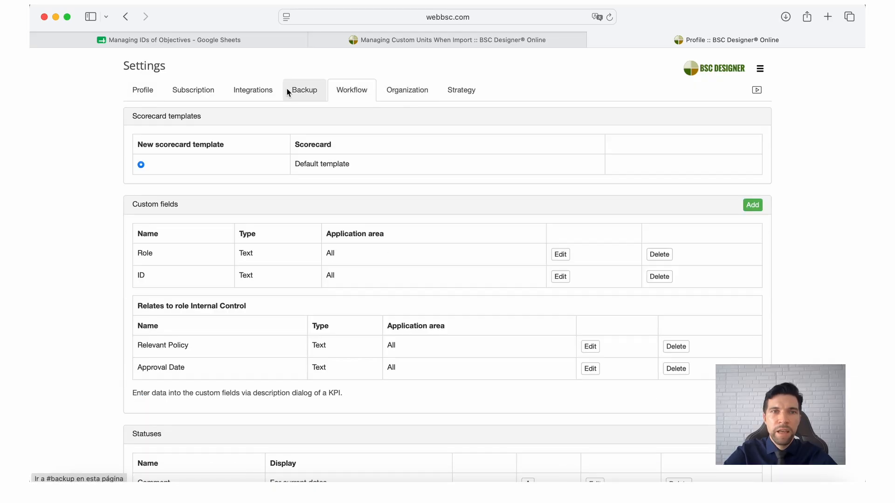
{"action": "left_click", "coordinate": [268, 90]}
{"action": "left_click", "coordinate": [345, 90]}
Review the custom fields and the application areas of the ID field, closing its dialog without changes
{"action": "scroll", "coordinate": [362, 262], "scroll_direction": "down", "scroll_amount": 1}
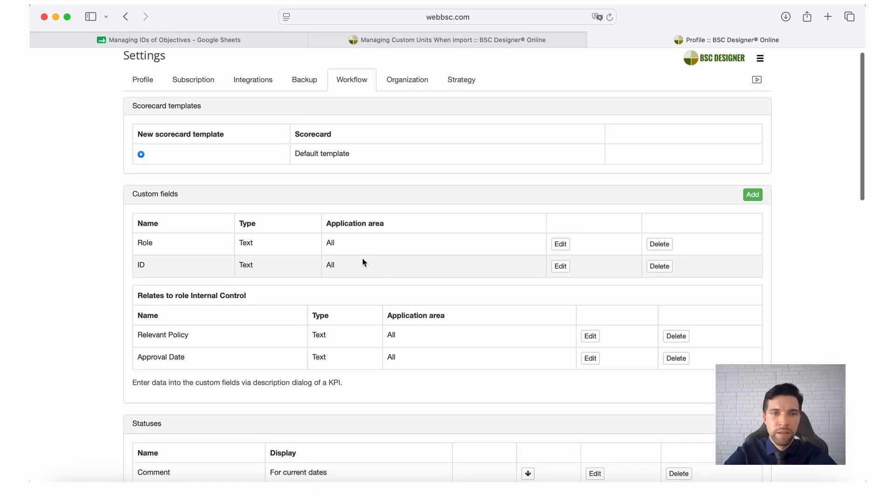
{"action": "scroll", "coordinate": [362, 261], "scroll_direction": "down", "scroll_amount": 2}
{"action": "scroll", "coordinate": [369, 260], "scroll_direction": "up", "scroll_amount": 3}
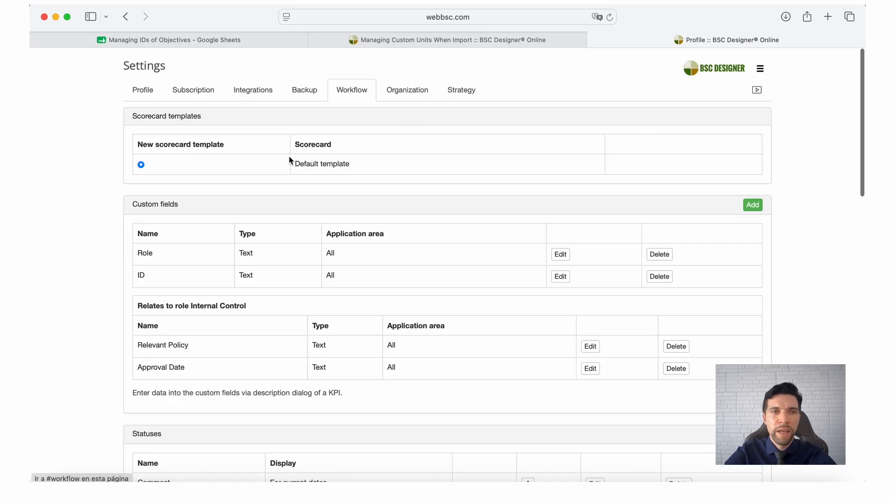
{"action": "left_click_drag", "start_coordinate": [181, 209], "coordinate": [128, 202]}
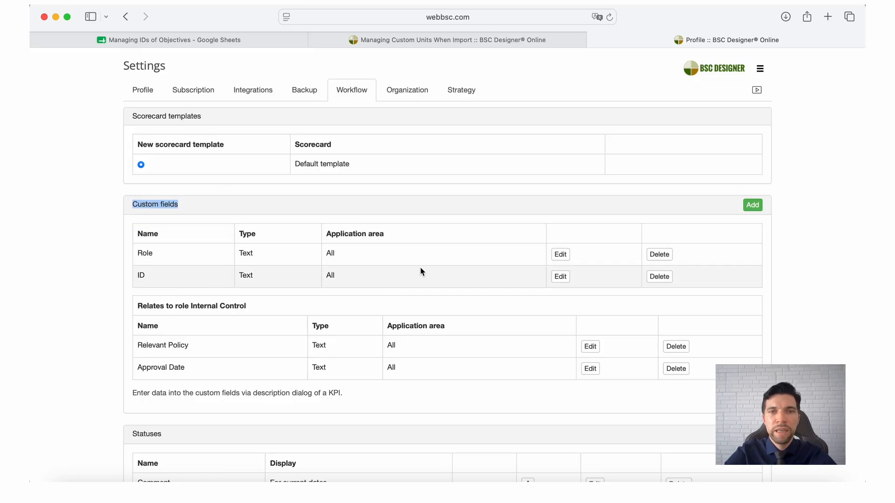
{"action": "left_click", "coordinate": [561, 282]}
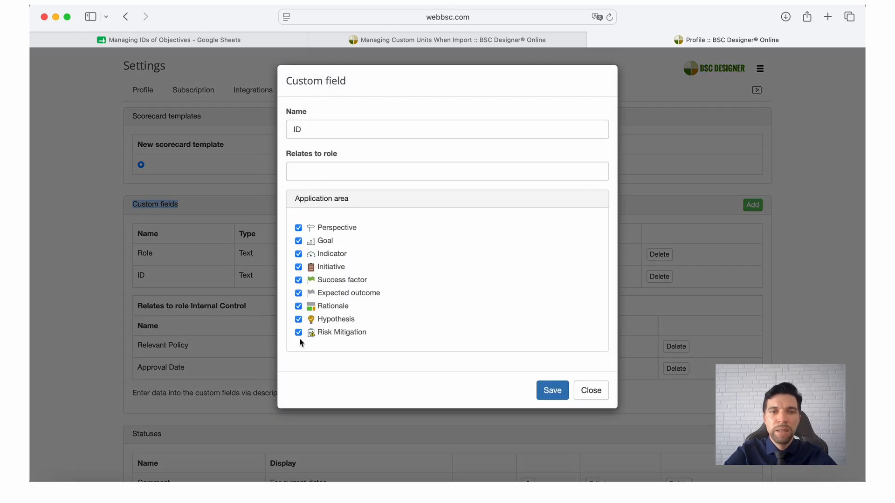
{"action": "left_click", "coordinate": [258, 278]}
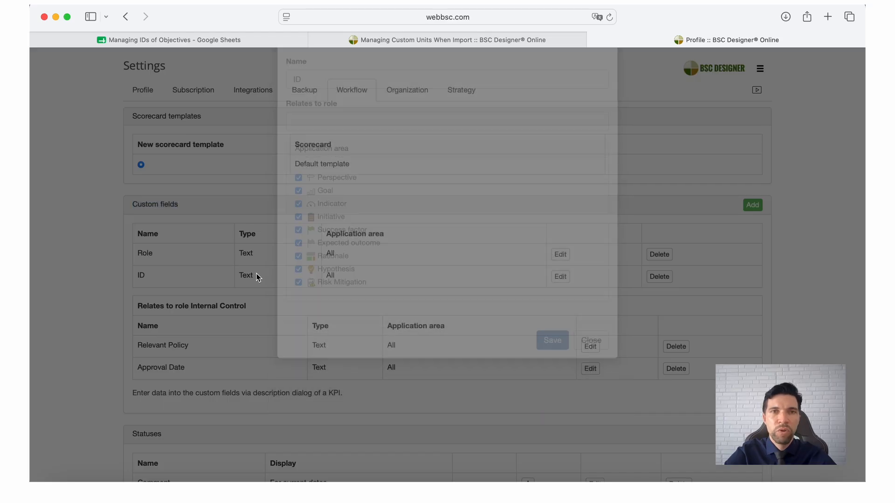
Switch to Google Sheets and copy the range B2:D8 from Sheet2
{"action": "left_click", "coordinate": [402, 41]}
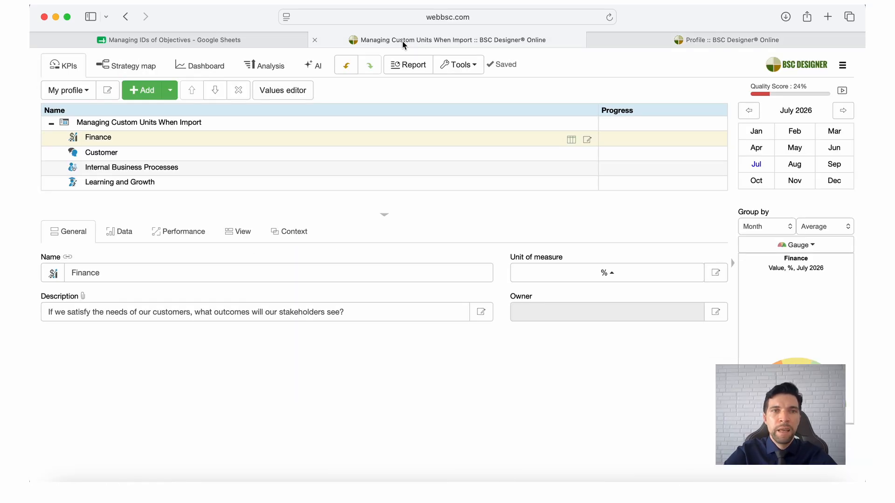
{"action": "left_click", "coordinate": [273, 41]}
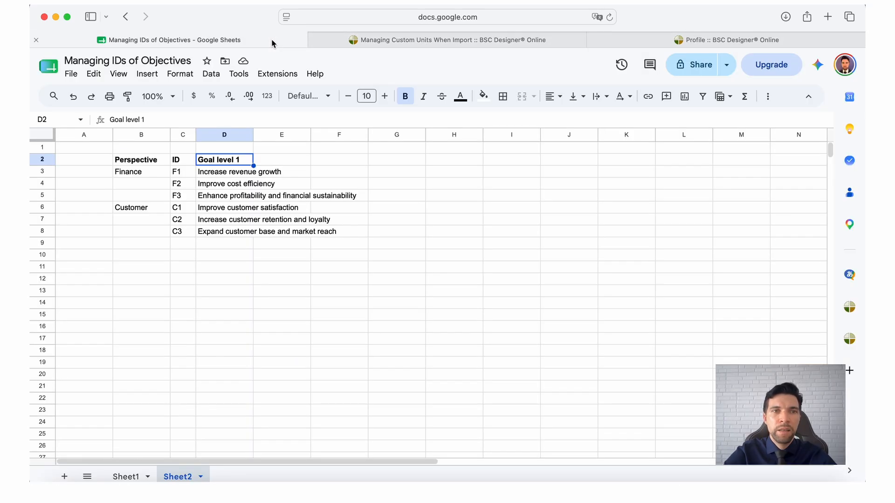
{"action": "left_click_drag", "start_coordinate": [140, 160], "coordinate": [238, 239]}
{"action": "key", "text": "super+c"}
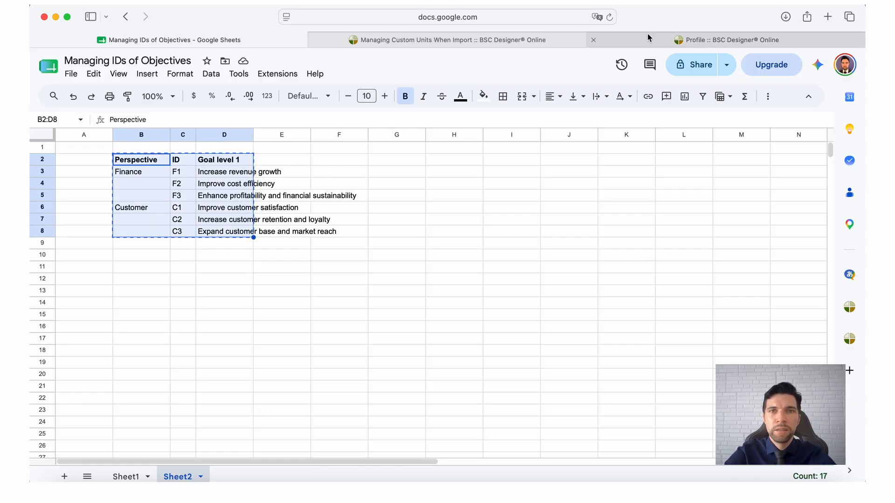
Switch to the BSC Designer scorecard and start the data import wizard with the Import from text option
{"action": "left_click", "coordinate": [521, 42]}
{"action": "left_click", "coordinate": [458, 64]}
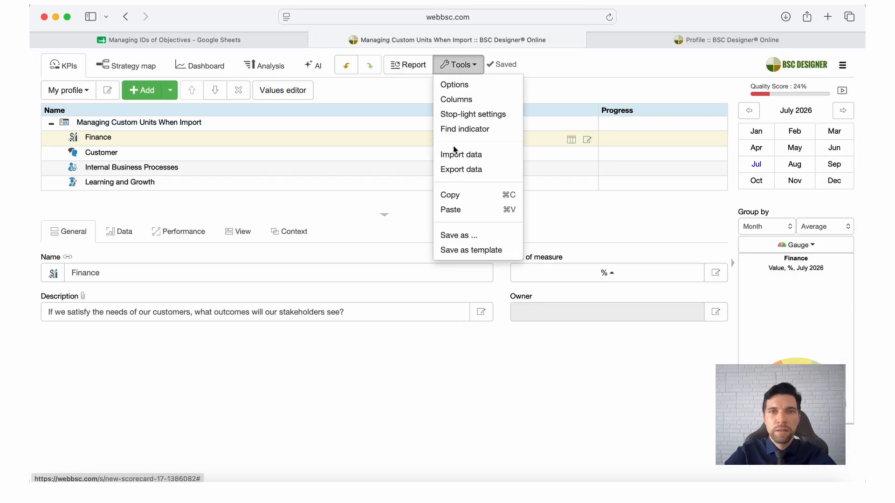
{"action": "left_click", "coordinate": [466, 156]}
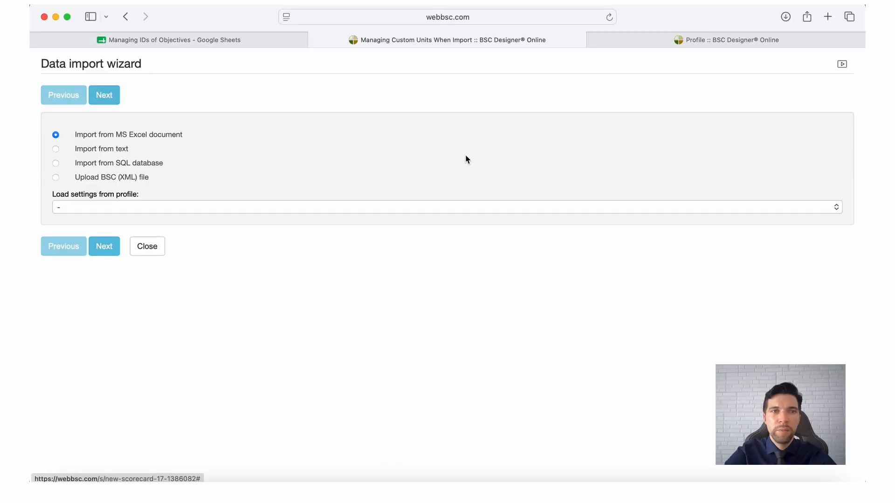
{"action": "left_click", "coordinate": [111, 149]}
{"action": "left_click", "coordinate": [108, 246]}
Paste the copied table as the source text and continue to the column mapping
{"action": "left_click", "coordinate": [154, 180]}
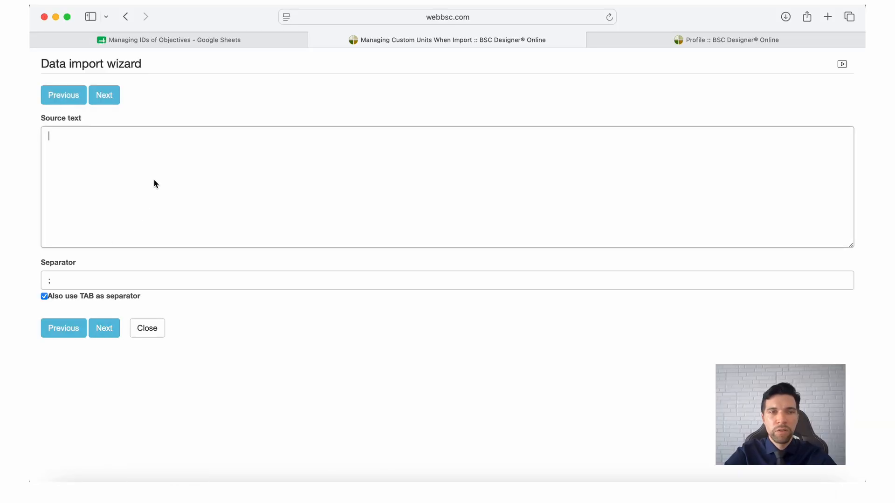
{"action": "key", "text": "super+v"}
{"action": "left_click", "coordinate": [113, 331]}
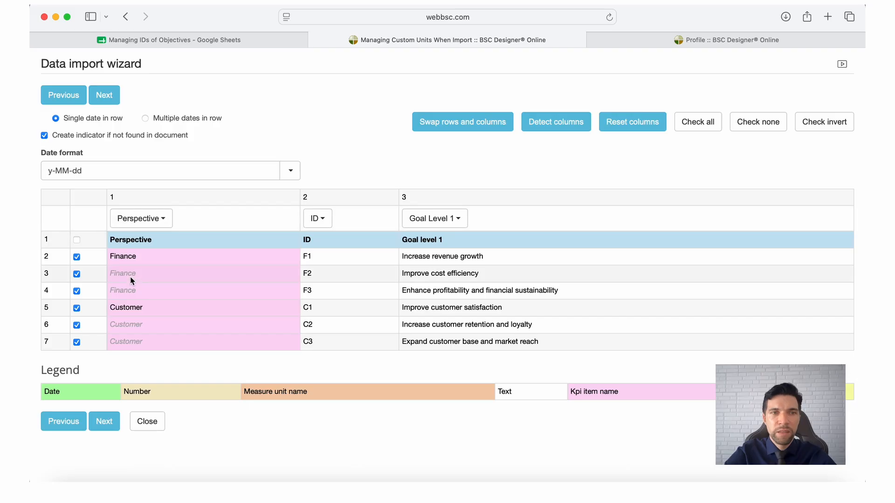
Check the mapping options of the ID column without changing them and finish the data import without saving a settings profile
{"action": "left_click", "coordinate": [321, 222]}
{"action": "scroll", "coordinate": [330, 333], "scroll_direction": "down", "scroll_amount": 10}
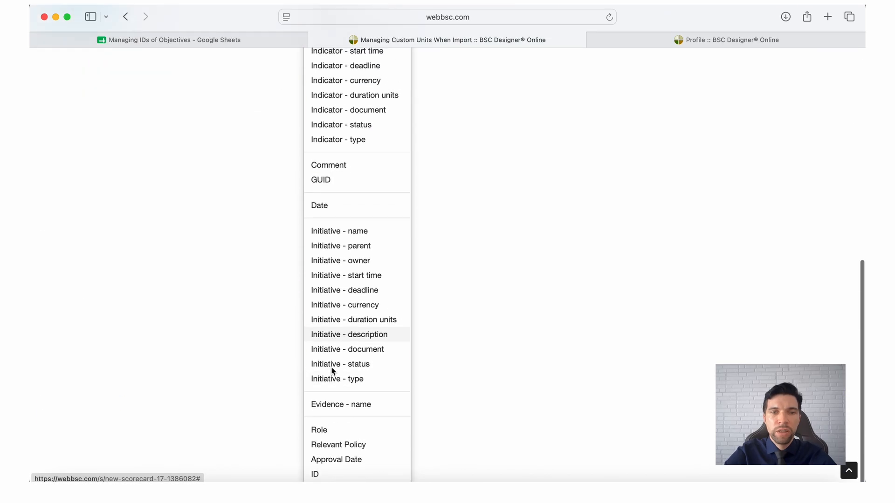
{"action": "left_click", "coordinate": [481, 433]}
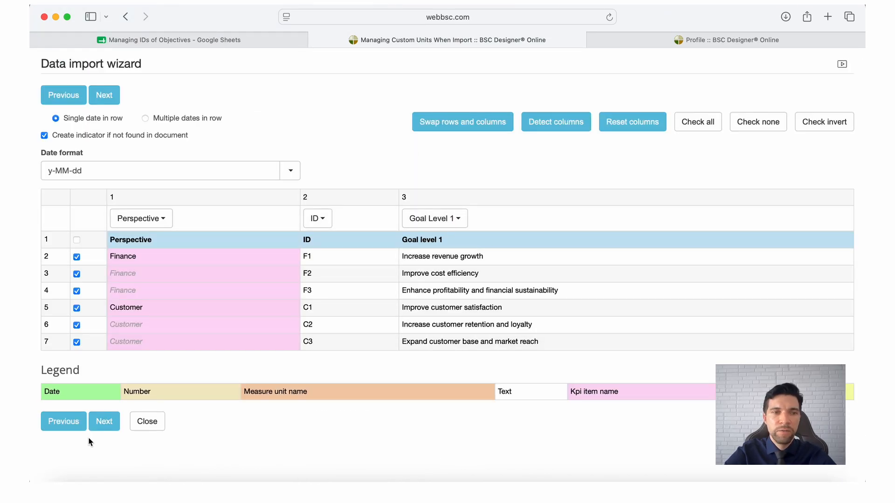
{"action": "left_click", "coordinate": [105, 424]}
{"action": "left_click", "coordinate": [105, 298]}
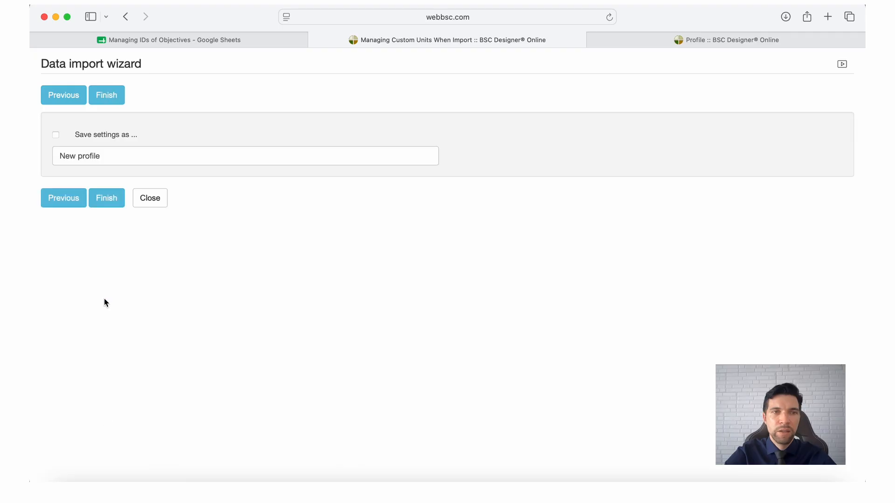
{"action": "left_click", "coordinate": [112, 205]}
Check the ID custom field in the details of the goals Increase revenue growth and Increase customer retention and loyalty
{"action": "left_click", "coordinate": [161, 154]}
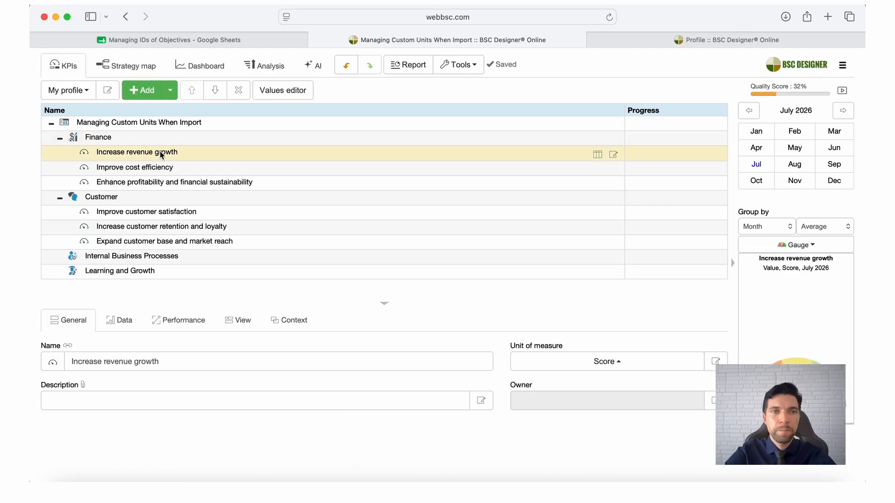
{"action": "left_click", "coordinate": [481, 401]}
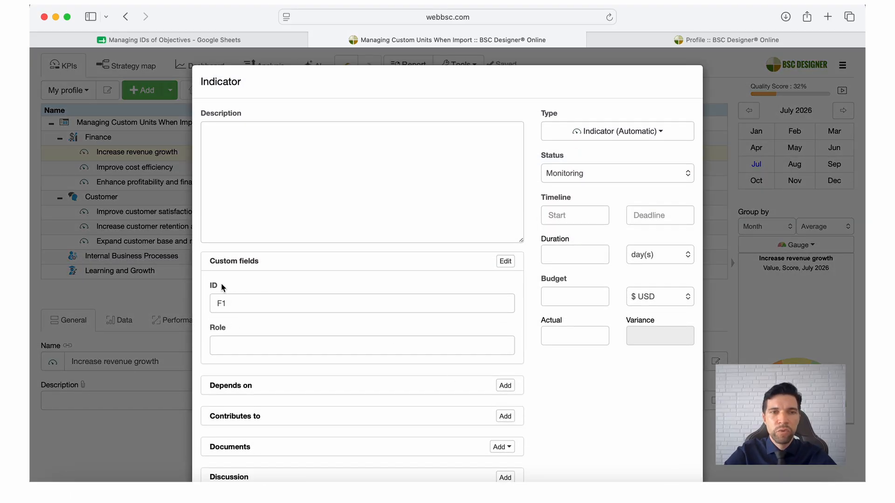
{"action": "left_click", "coordinate": [155, 286]}
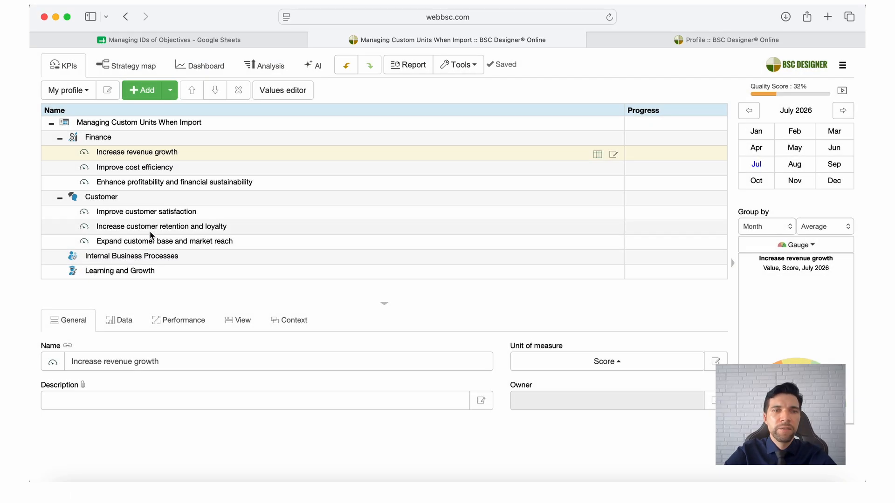
{"action": "left_click", "coordinate": [150, 231]}
{"action": "left_click", "coordinate": [481, 401]}
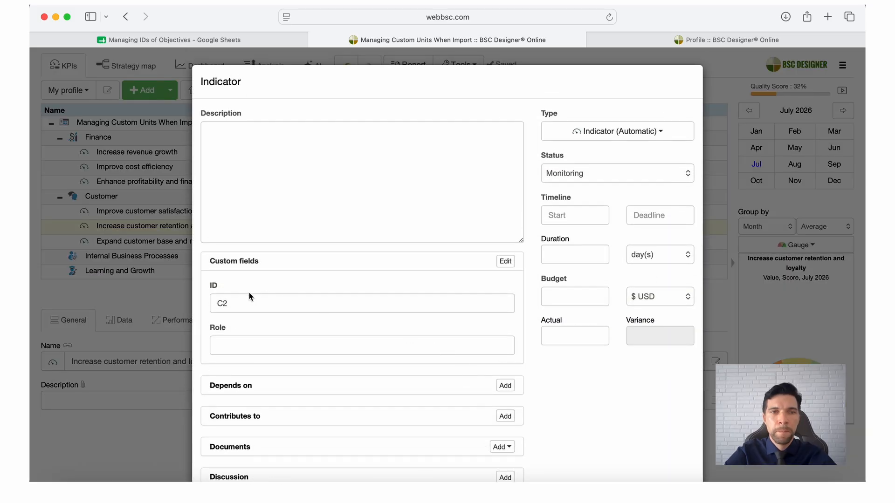
{"action": "left_click", "coordinate": [146, 259]}
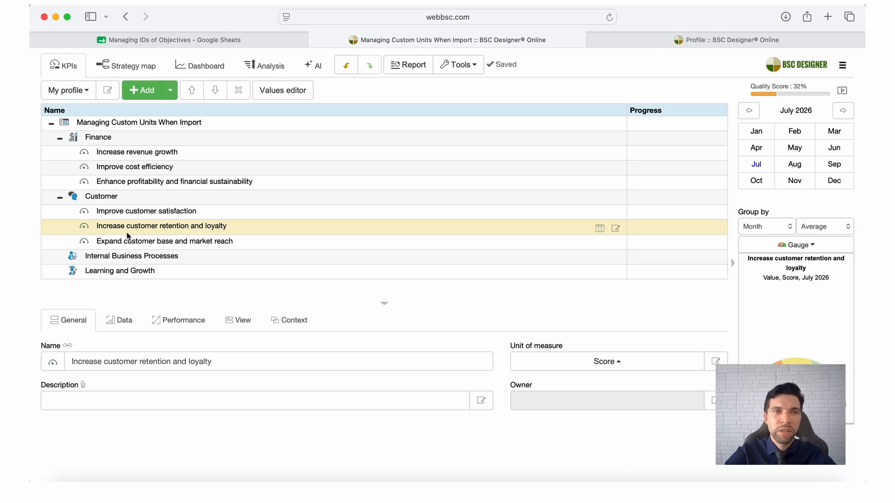
Add the ID column to the visible KPI tree columns of My profile, place it before Progress, and save the profile
{"action": "left_click", "coordinate": [107, 92]}
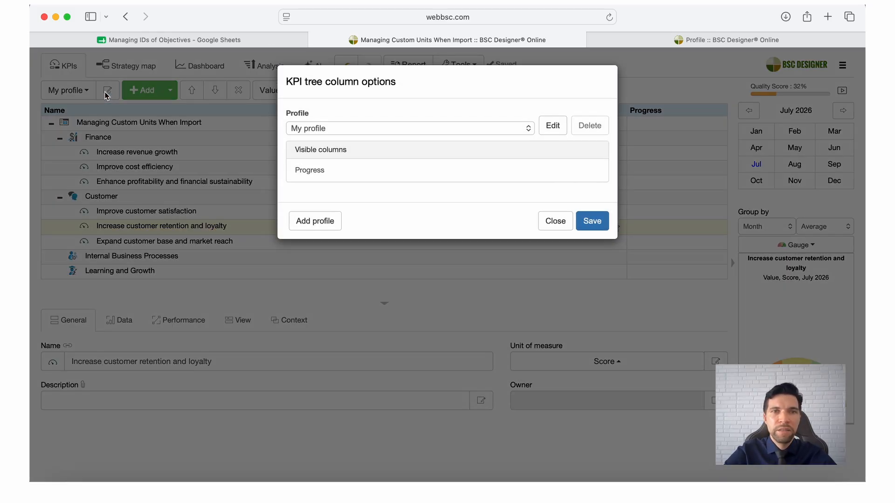
{"action": "left_click", "coordinate": [549, 126]}
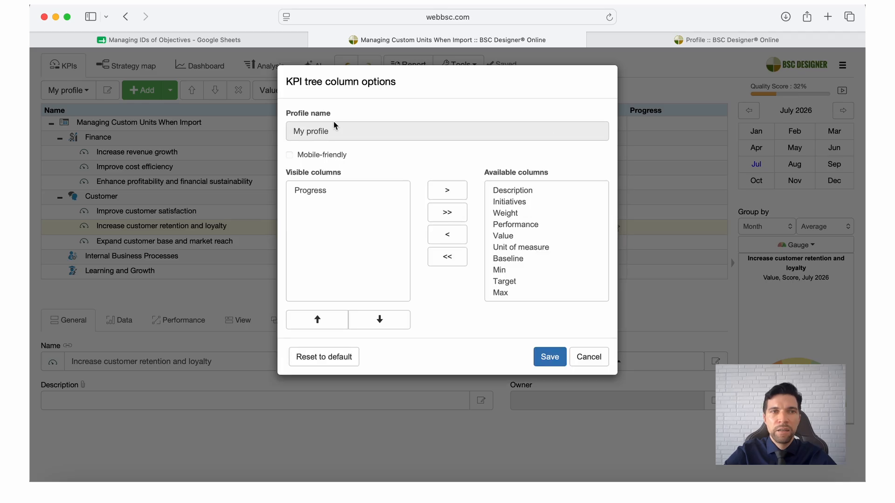
{"action": "scroll", "coordinate": [559, 256], "scroll_direction": "down", "scroll_amount": 5}
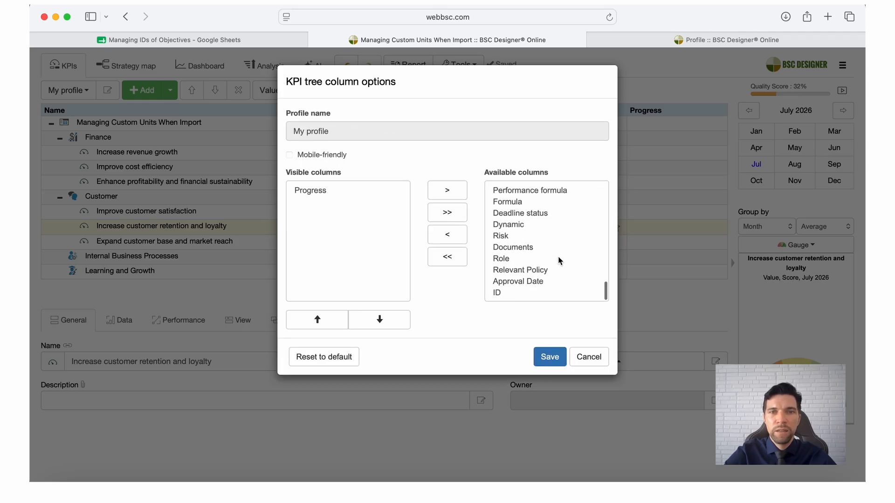
{"action": "left_click", "coordinate": [512, 294]}
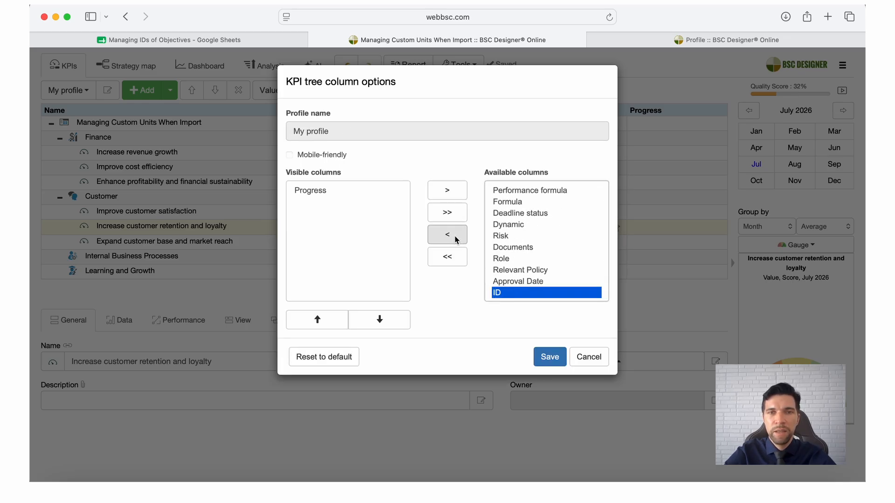
{"action": "left_click", "coordinate": [454, 236]}
{"action": "left_click", "coordinate": [329, 201]}
{"action": "left_click", "coordinate": [319, 321]}
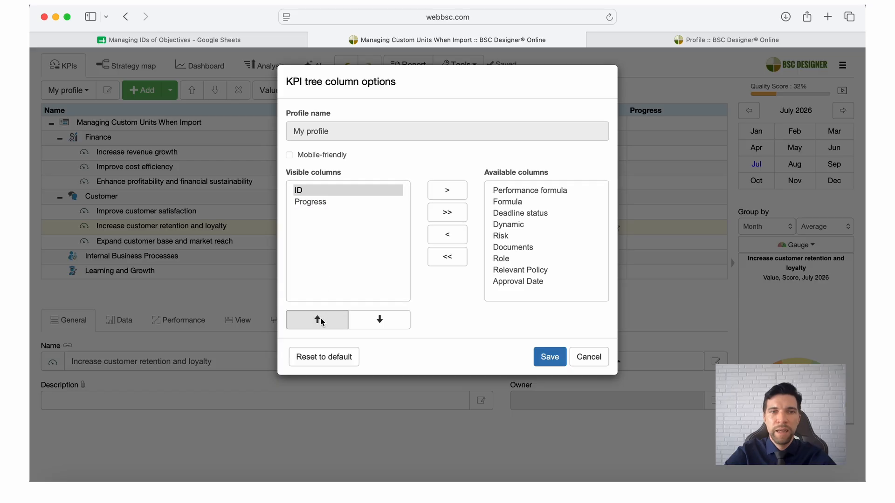
{"action": "left_click", "coordinate": [553, 357]}
{"action": "left_click", "coordinate": [593, 244]}
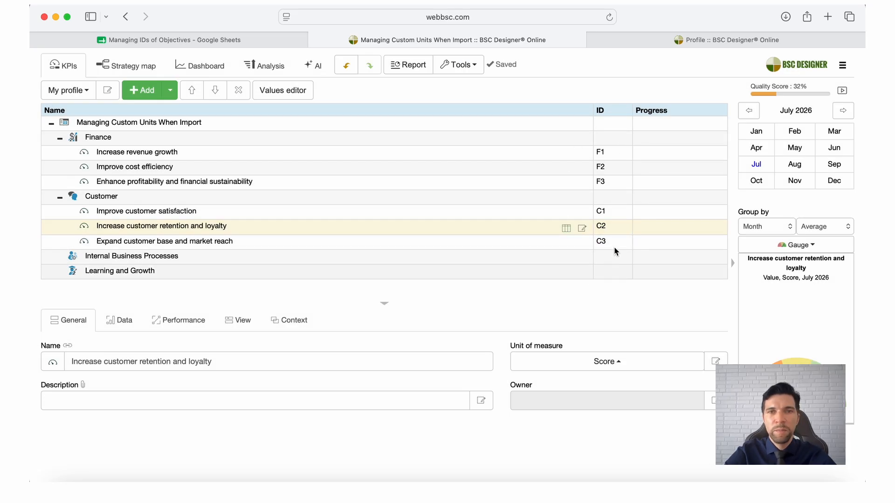
Select the Increase revenue growth goal, switch to Google Sheets and compare the goal tables on Sheet1 and Sheet2
{"action": "left_click", "coordinate": [608, 153]}
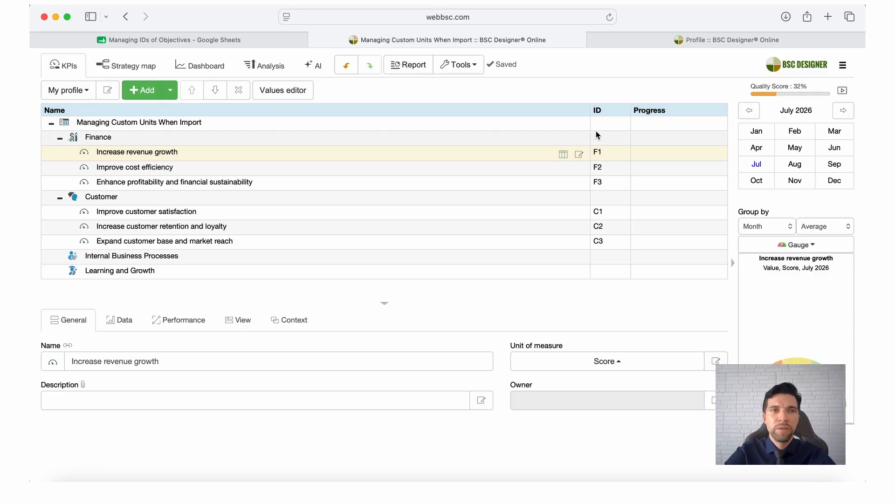
{"action": "left_click", "coordinate": [255, 41]}
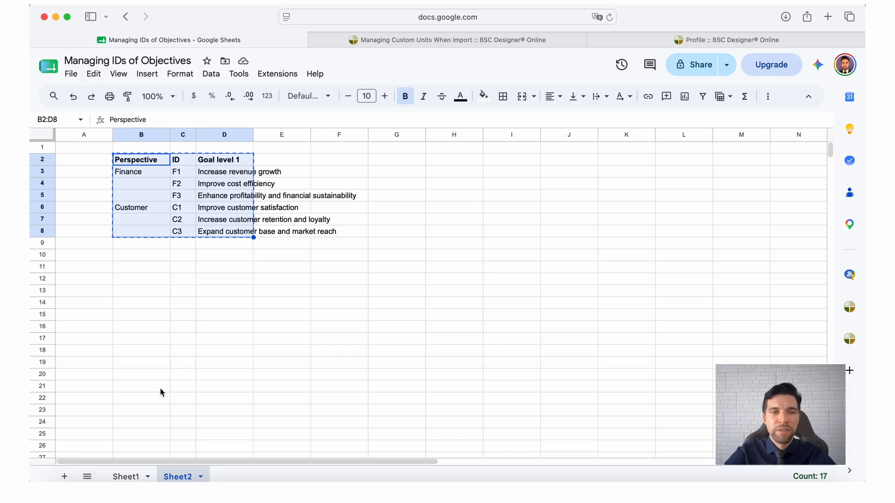
{"action": "left_click", "coordinate": [135, 476]}
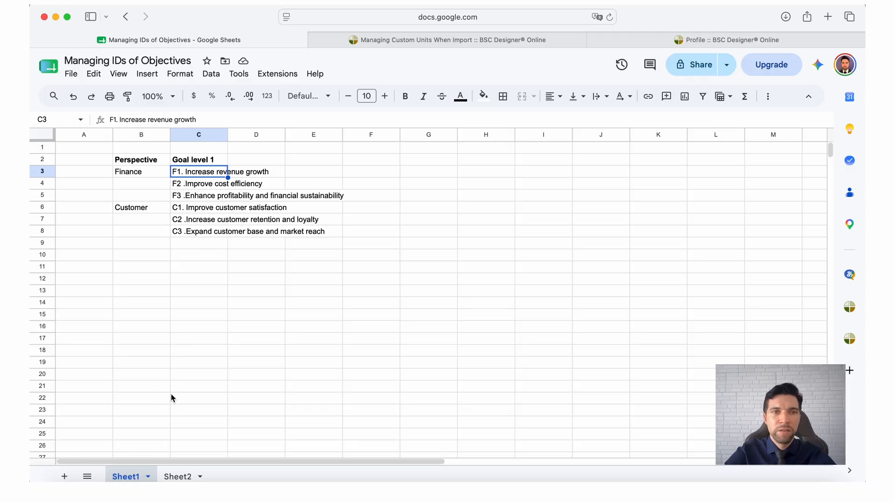
{"action": "left_click", "coordinate": [177, 475]}
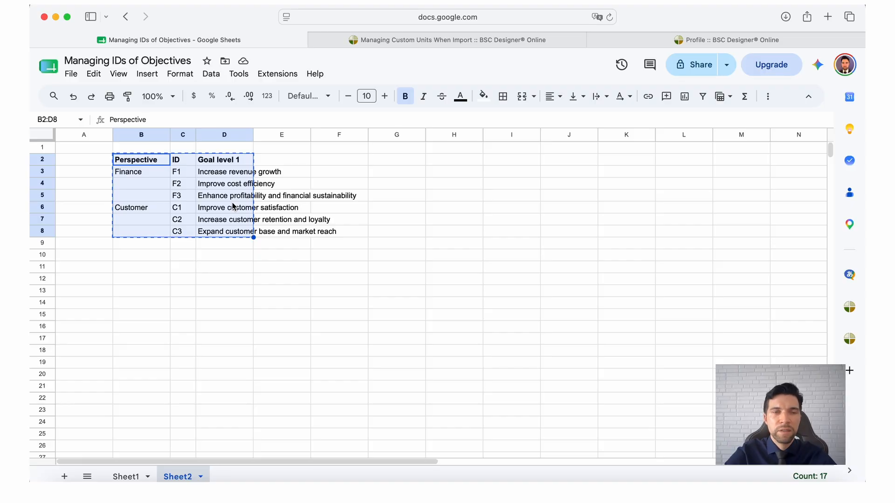
Switch back to the BSC Designer scorecard and open the details of the Increase revenue growth goal to view its custom fields
{"action": "left_click", "coordinate": [503, 41]}
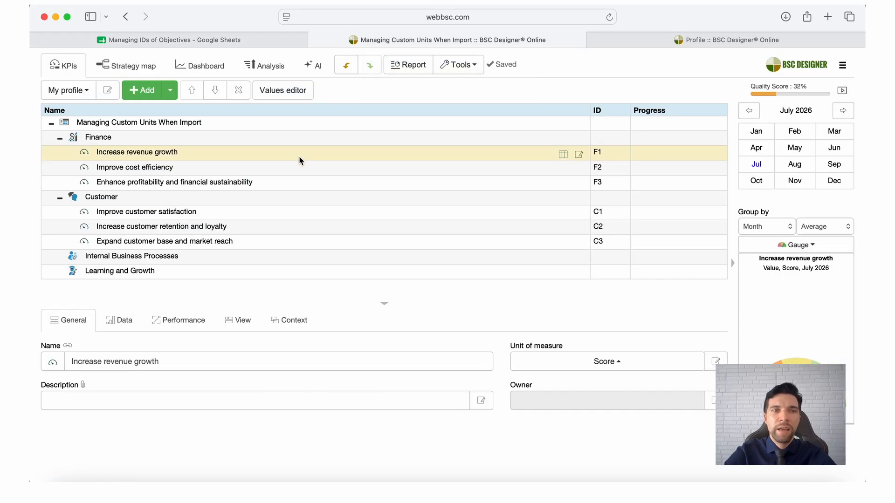
{"action": "left_click", "coordinate": [485, 400]}
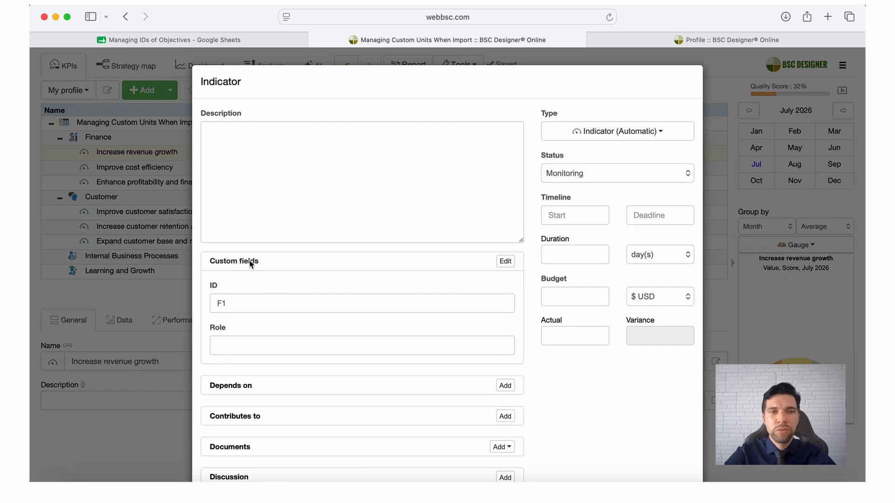